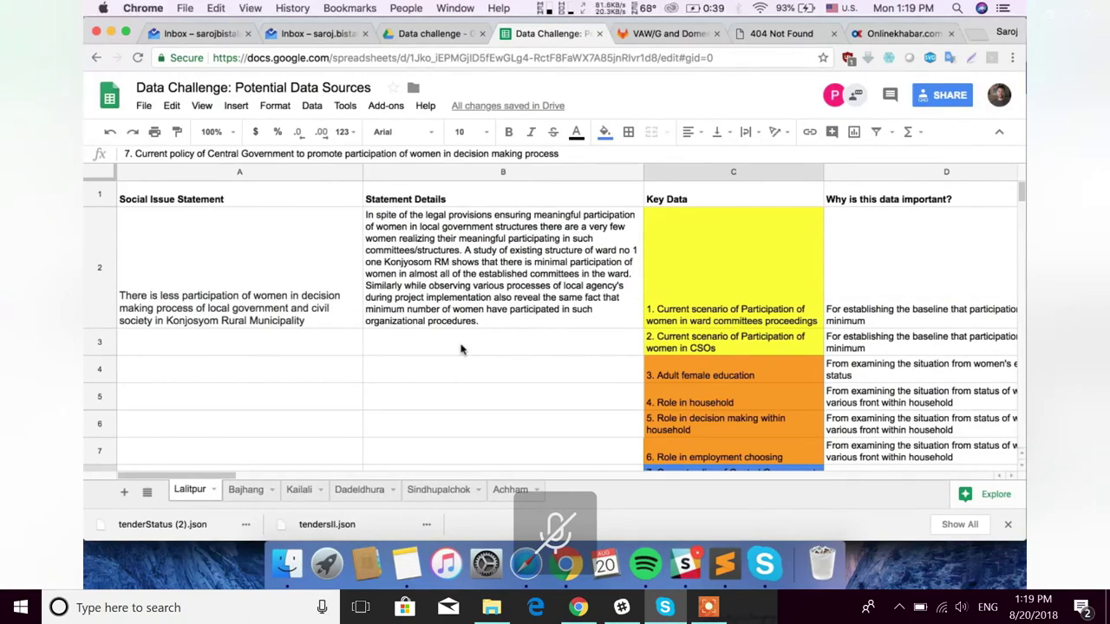
Review the eight Key Data entries on the Lalitpur sheet, from women's participation in ward committees to local government policy
click(648, 382)
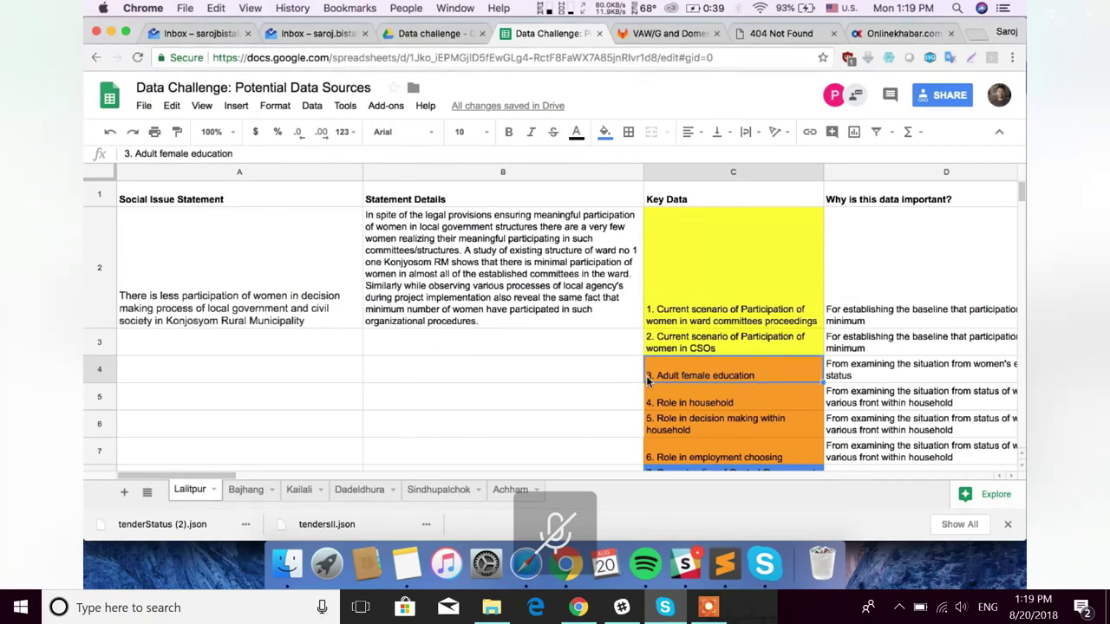
click(698, 173)
click(692, 322)
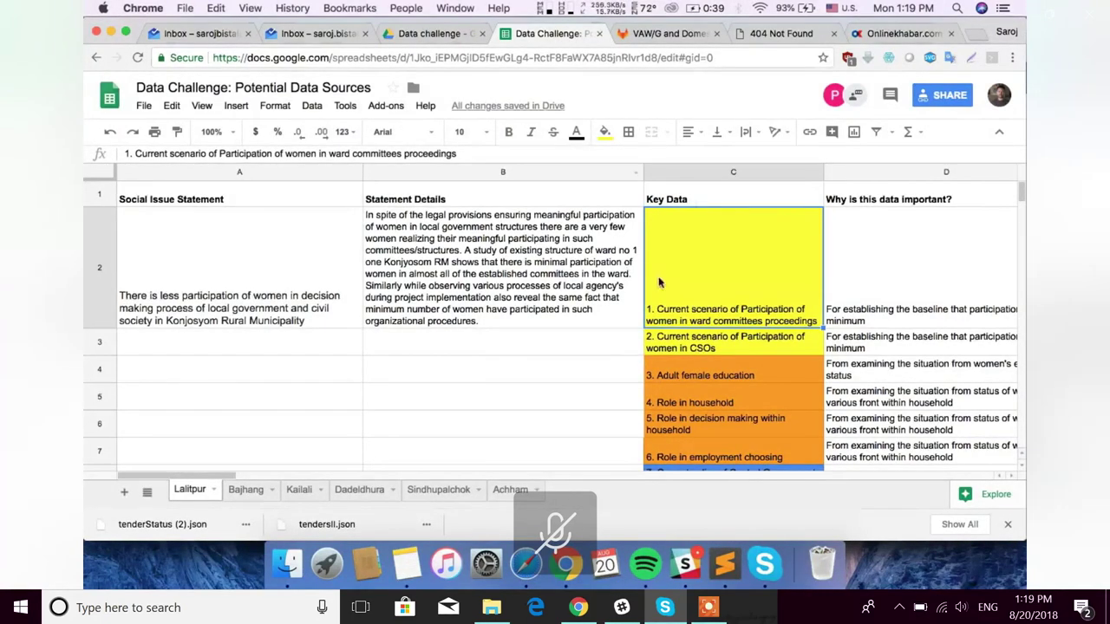
key(Down)
key(Down)
key(Down)
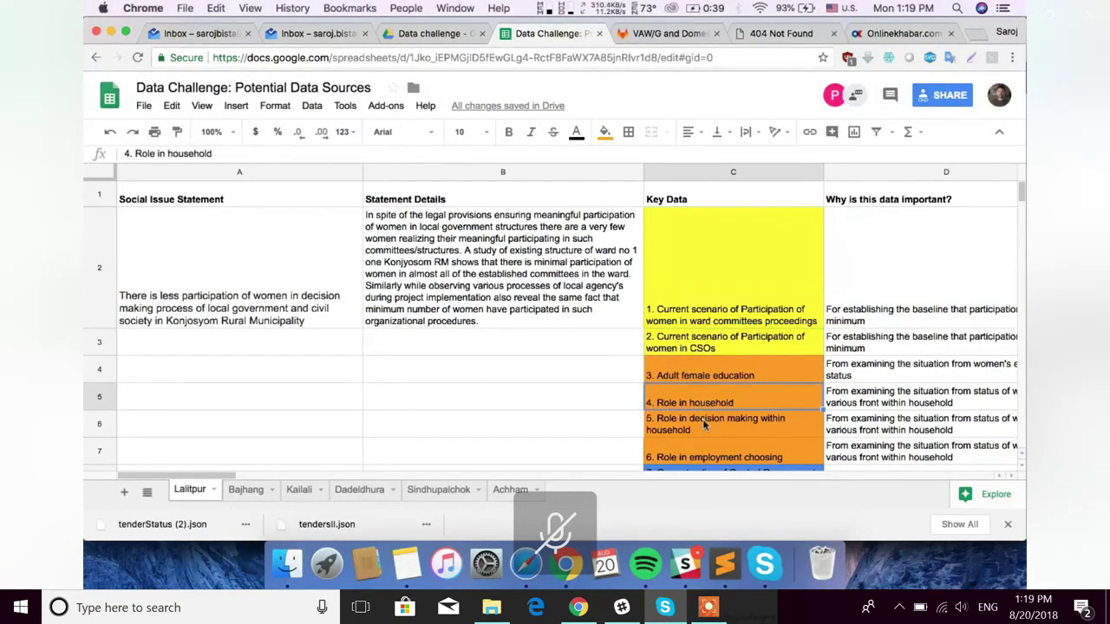
key(Down)
scroll(703, 421, down, 3)
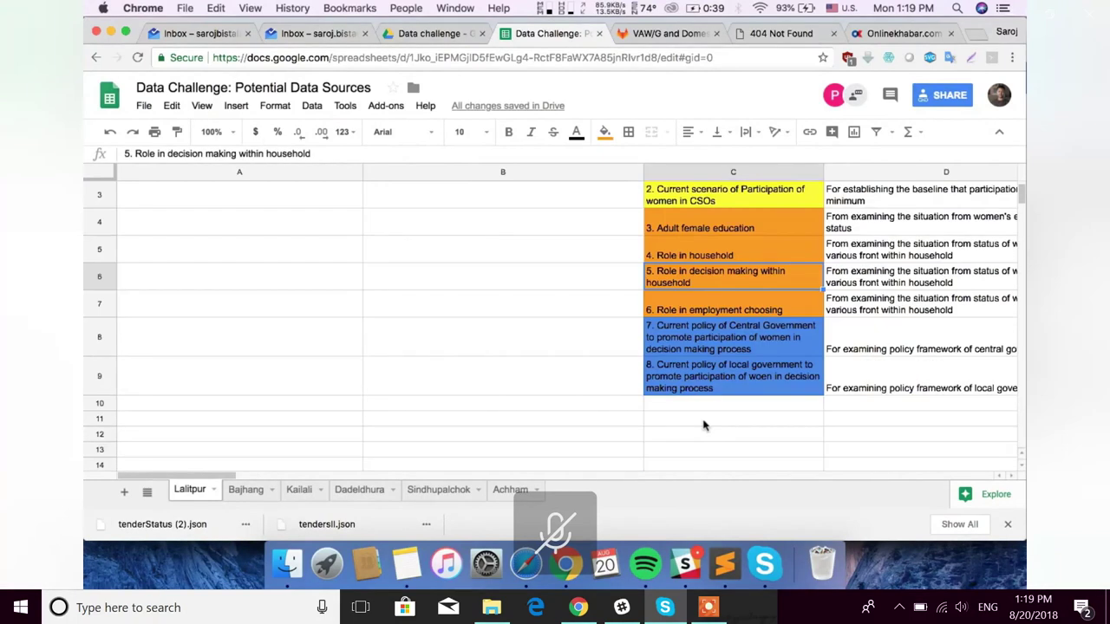
key(Down)
key(Down)
key(Down)
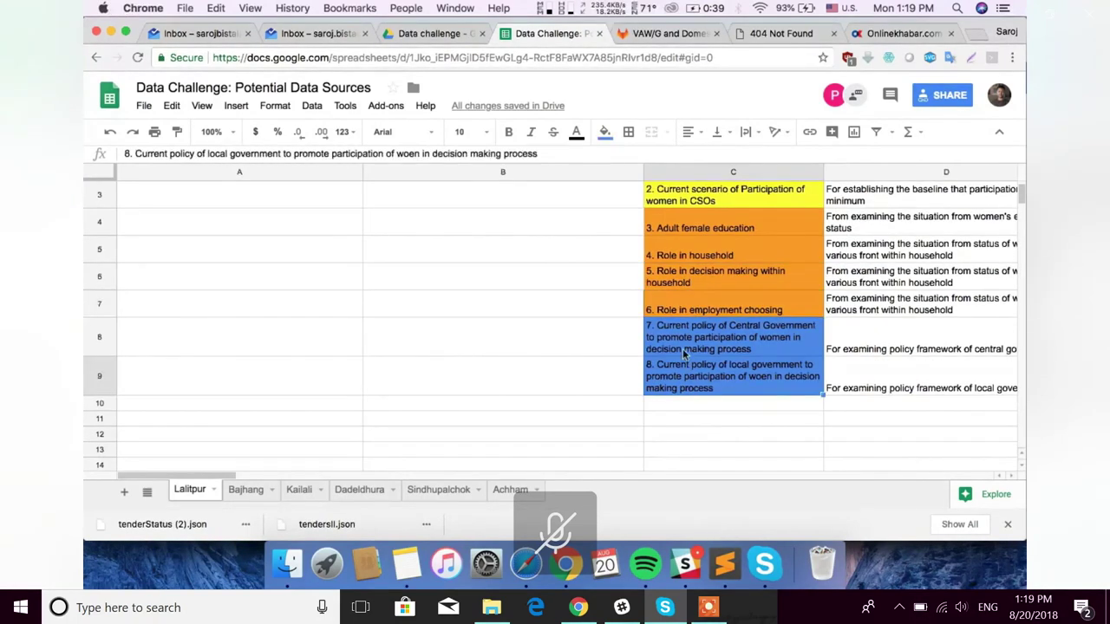
click(689, 351)
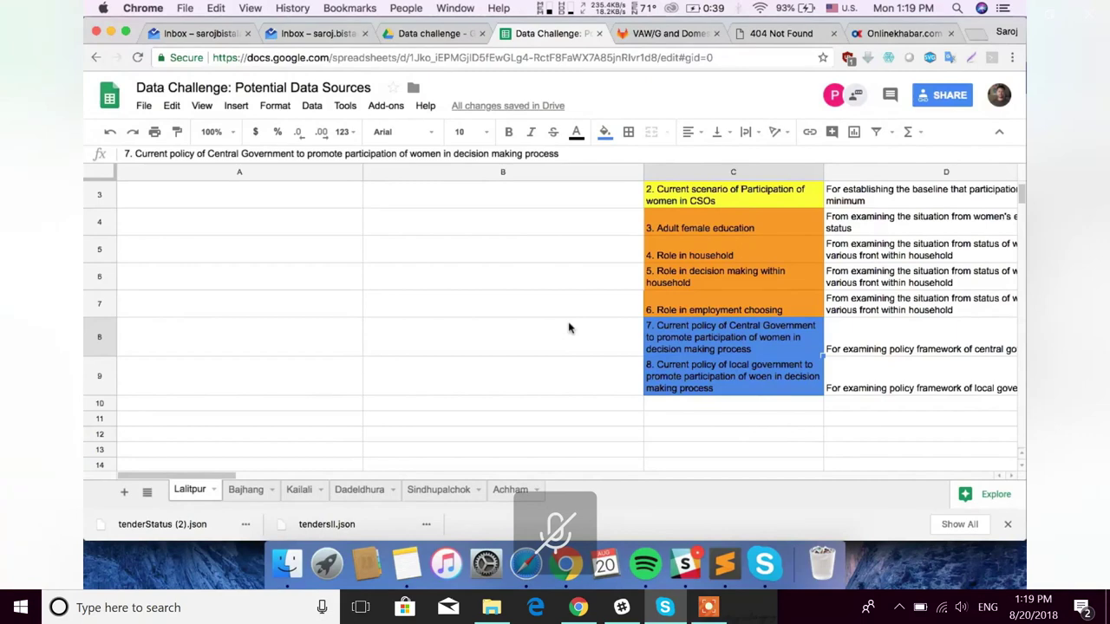
click(569, 328)
click(668, 354)
scroll(582, 327, up, 3)
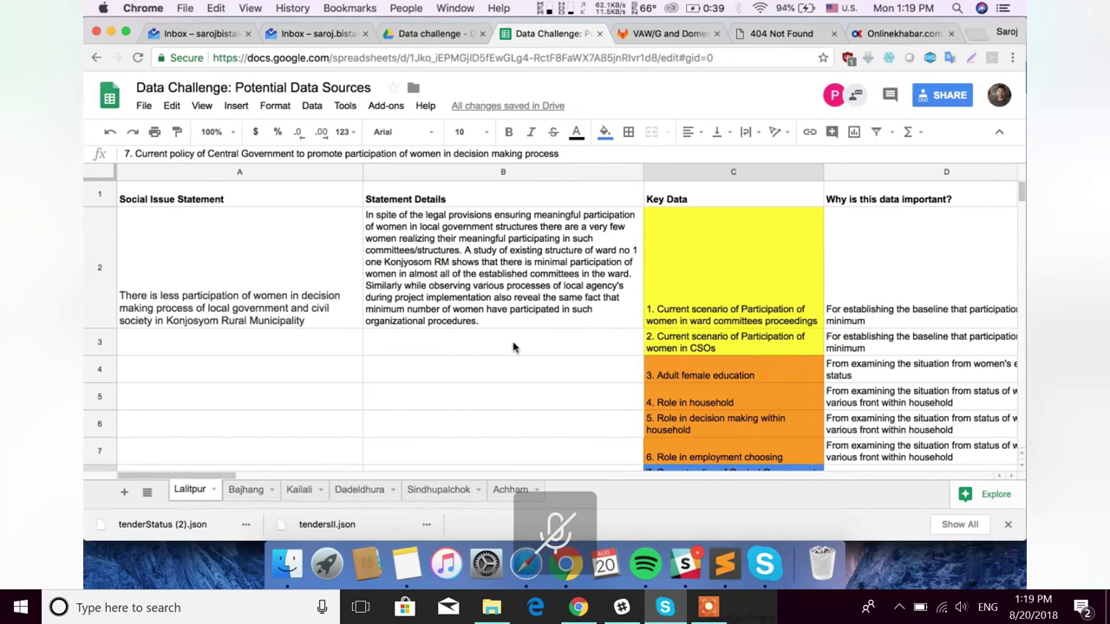
Switch to the Bajhang sheet to view its social issue statement
click(248, 492)
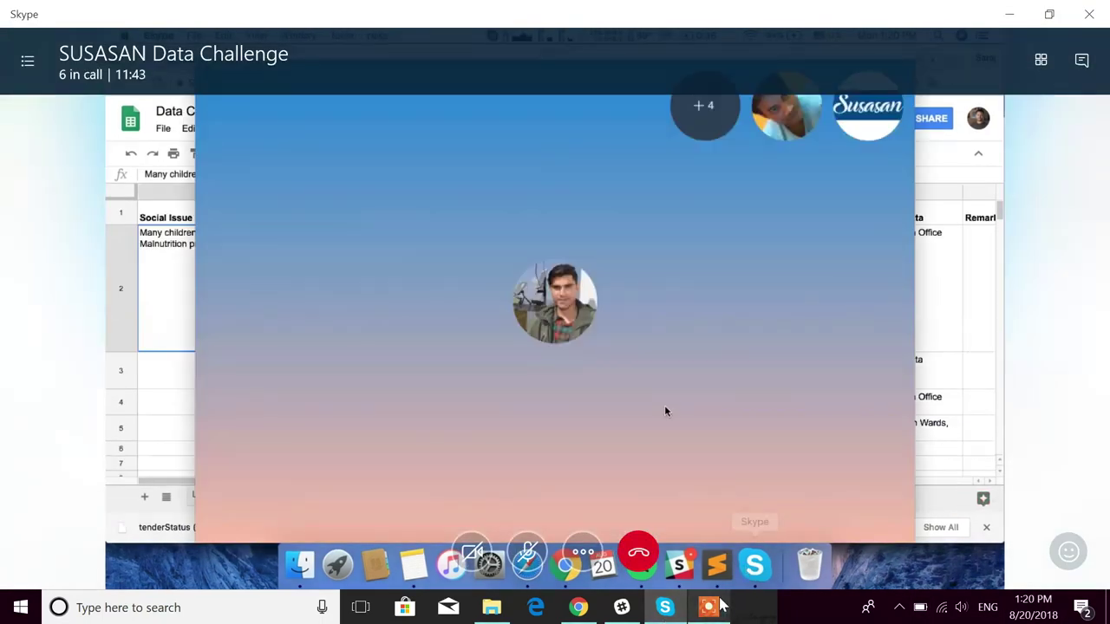
click(720, 604)
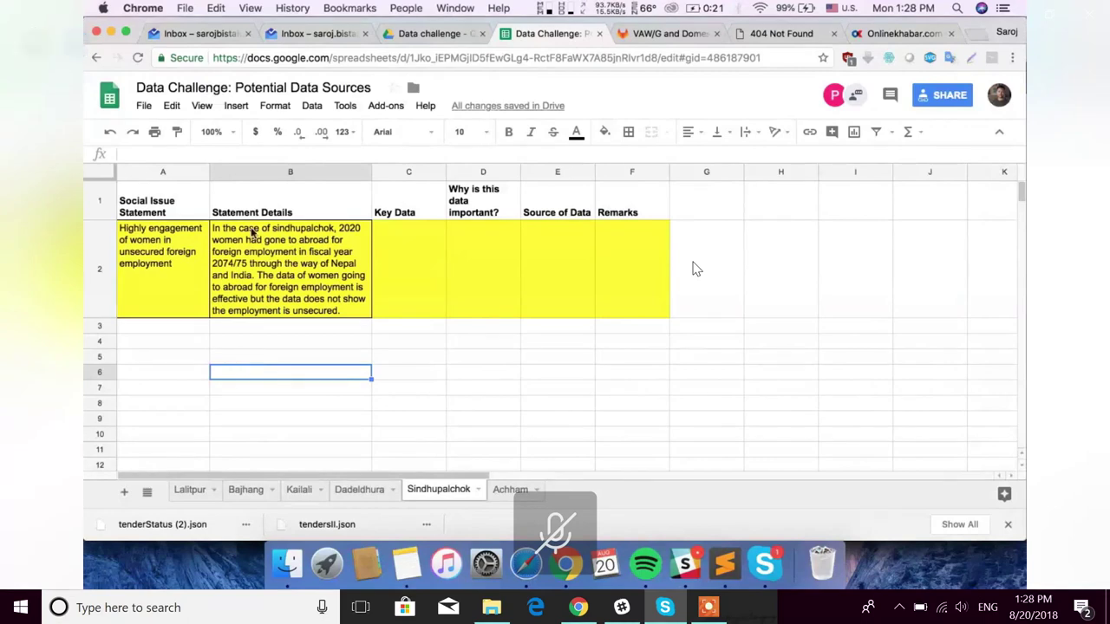
Widen the Social Issue Statement and Statement Details columns on the Sindhupalchok sheet
drag(208, 172, 283, 174)
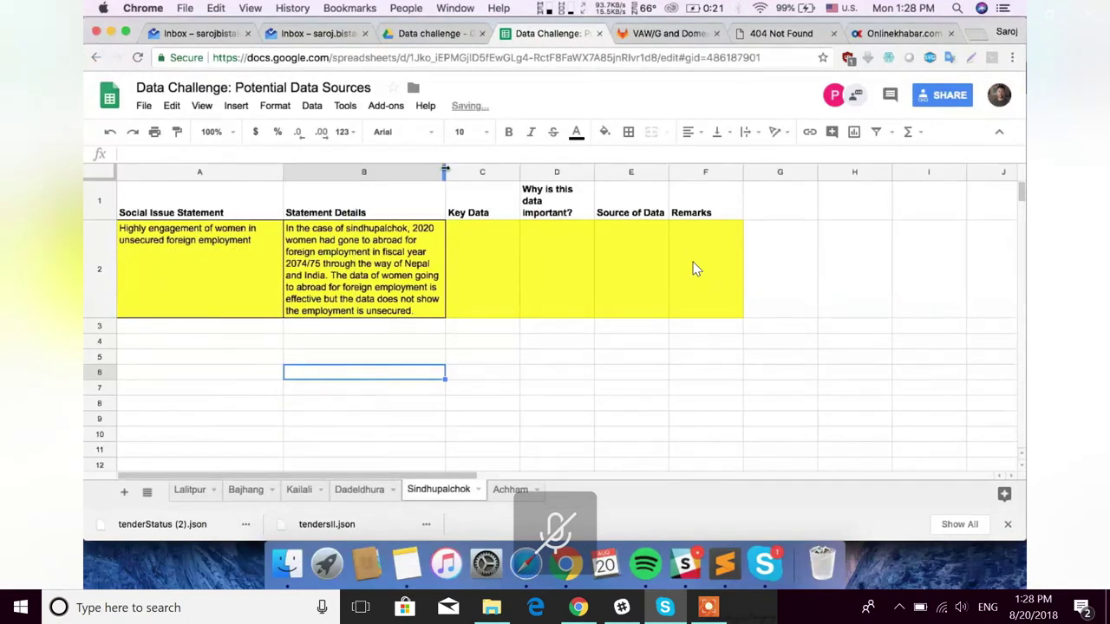
drag(445, 171, 540, 172)
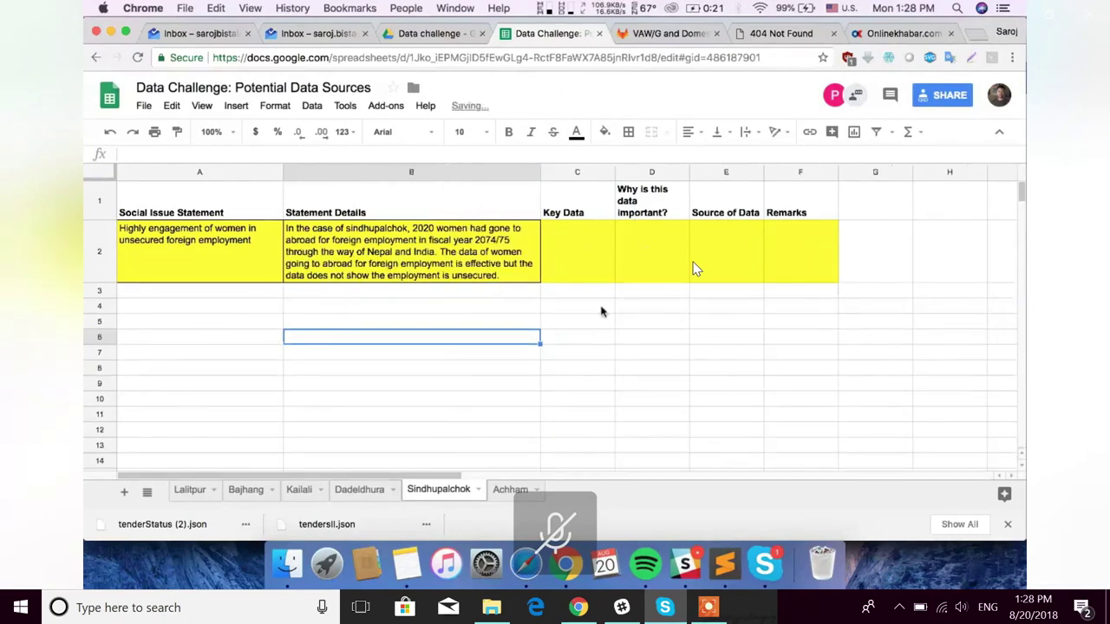
Examine the foreign employment issue statement and its details in row 2 of the Sindhupalchok sheet
click(499, 260)
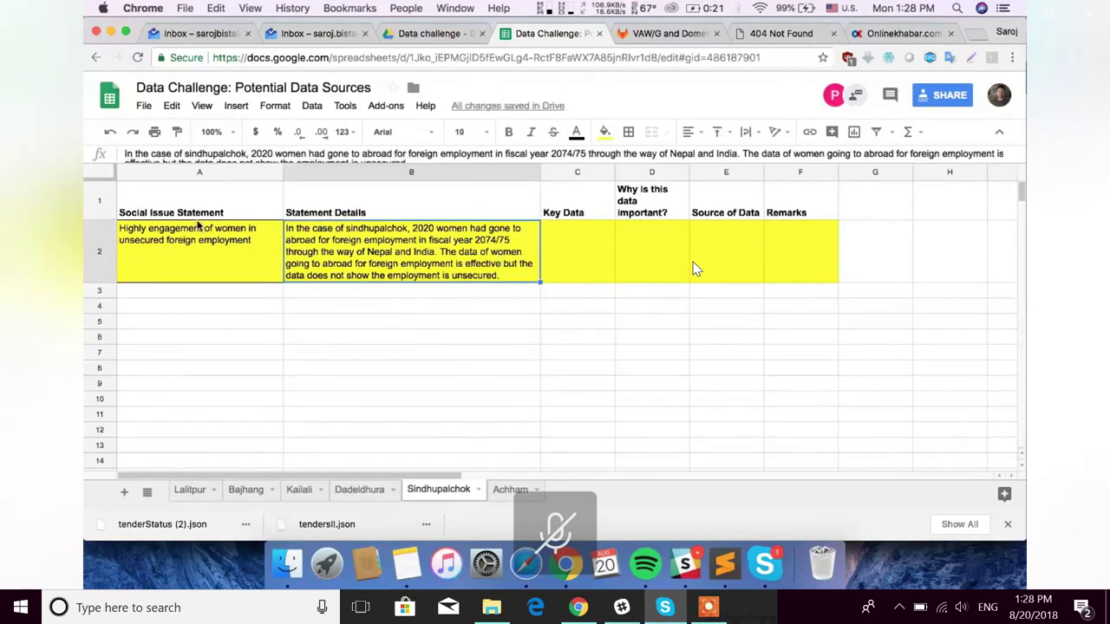
key(Left)
key(Up)
click(200, 249)
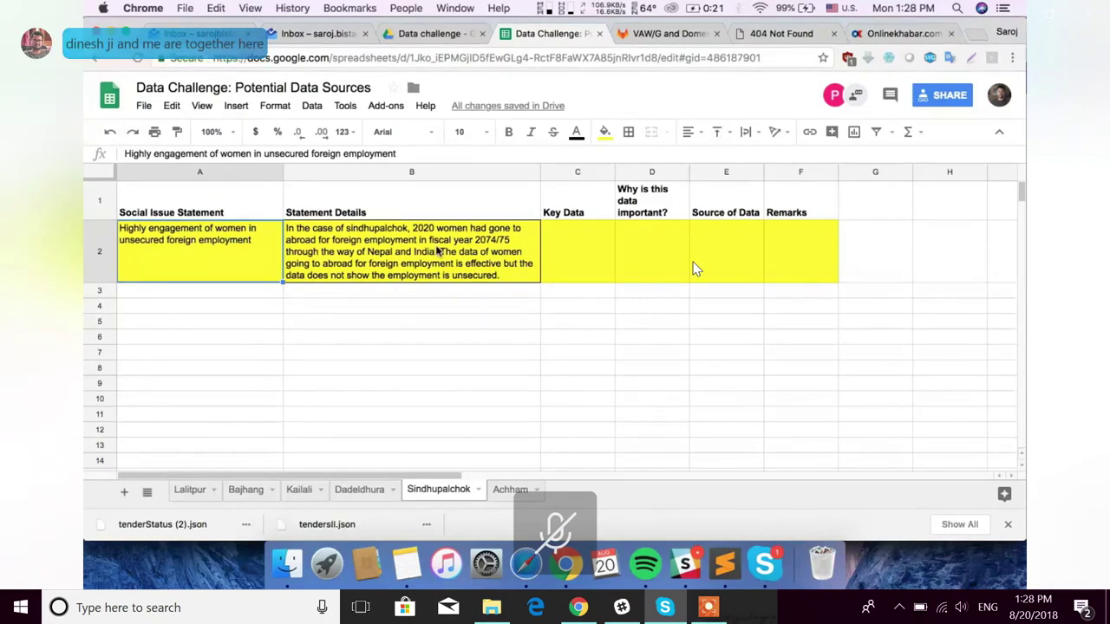
click(438, 251)
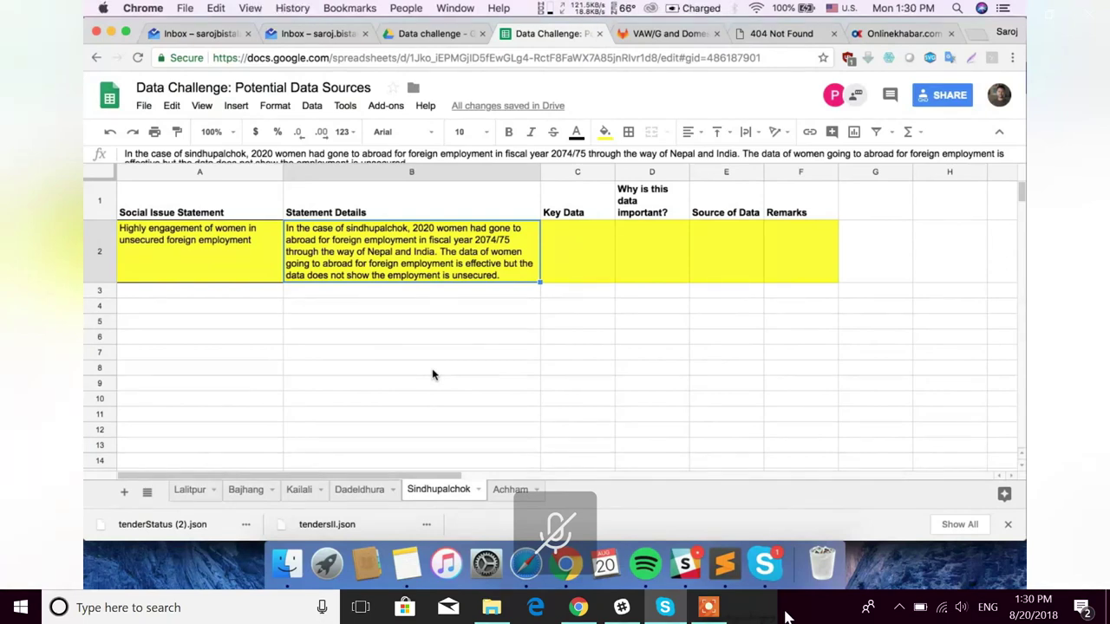
click(722, 614)
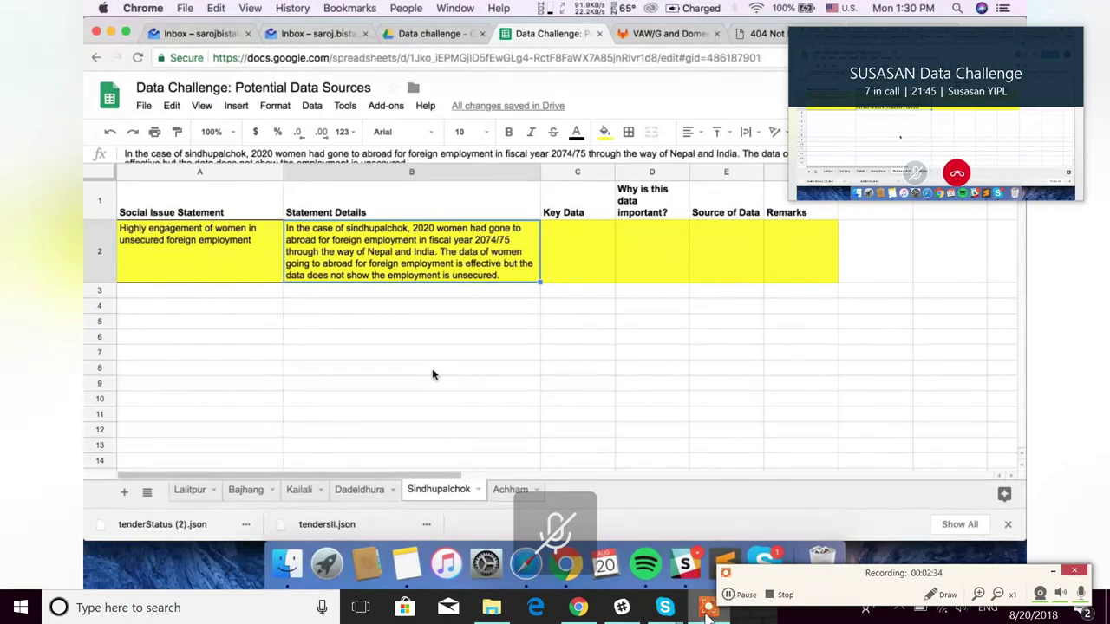
click(872, 284)
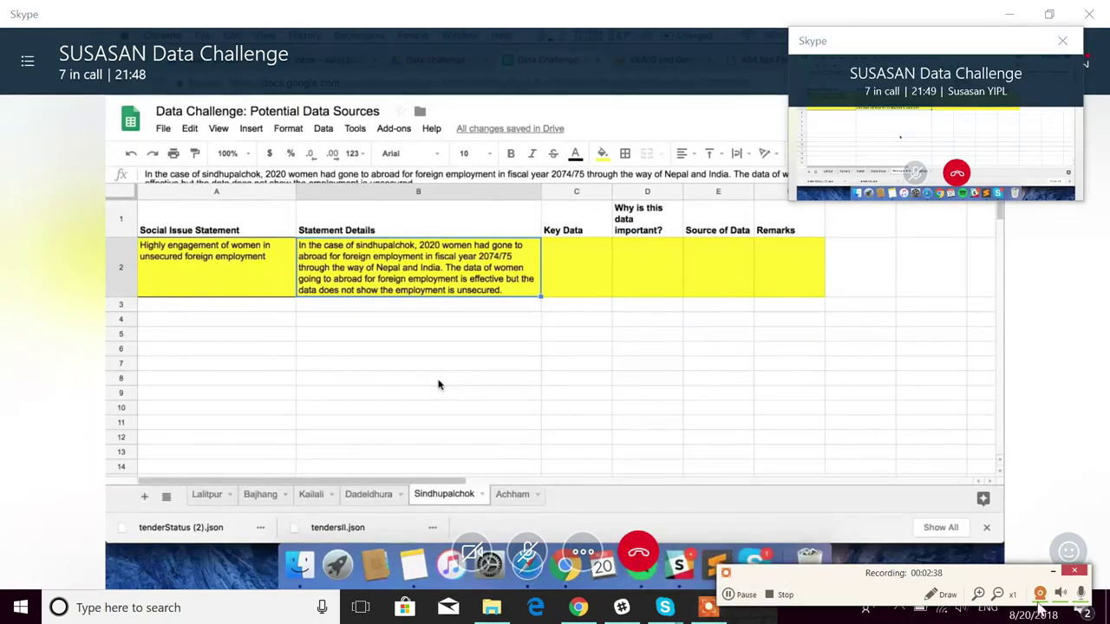
click(1053, 571)
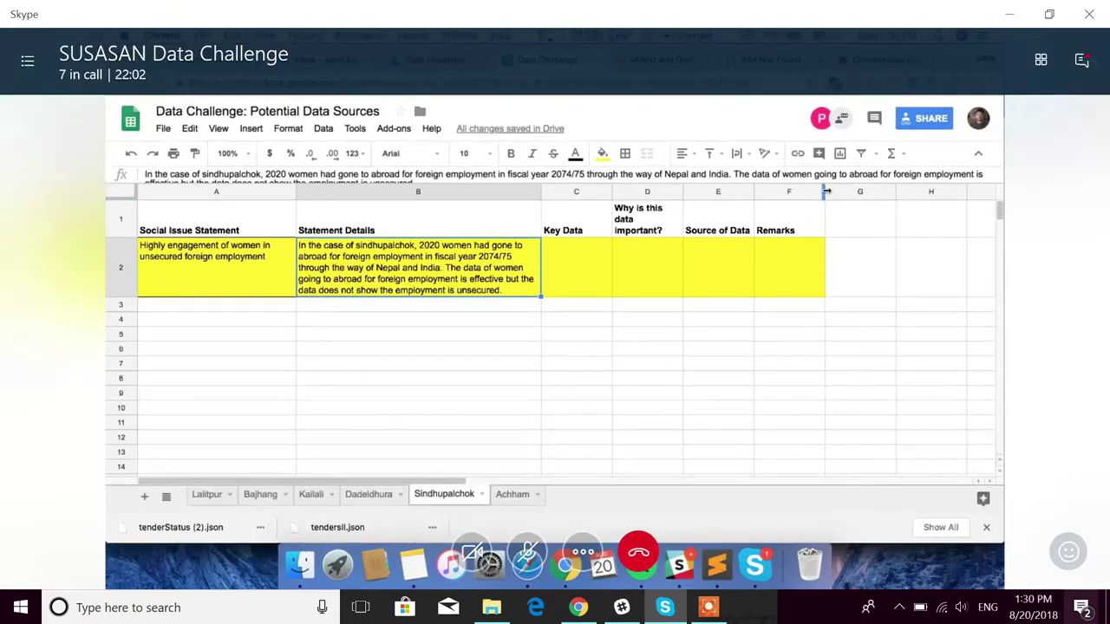
Widen the Remarks, Source of Data and "Why is this data important?" columns on the Sindhupalchok sheet and select cell D2
drag(839, 172, 883, 172)
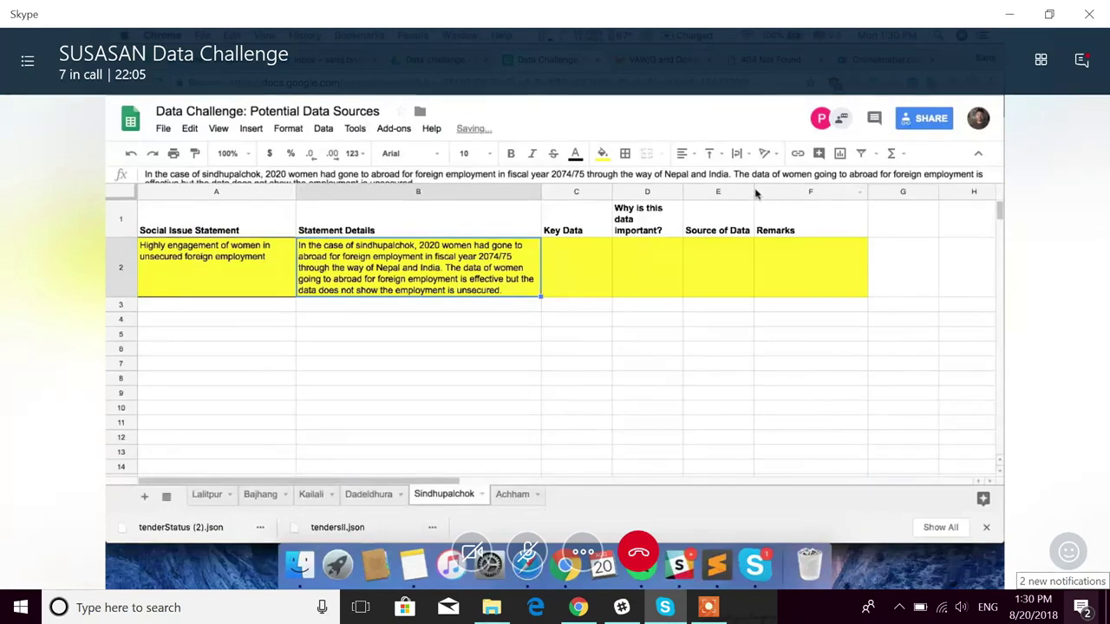
drag(754, 191, 792, 191)
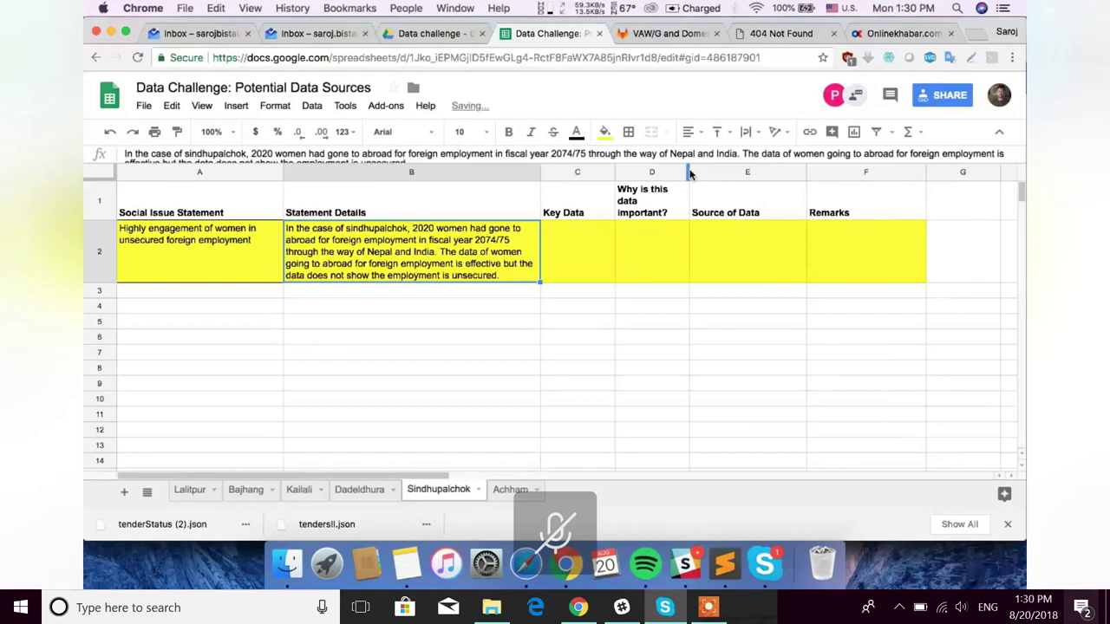
drag(690, 173, 729, 173)
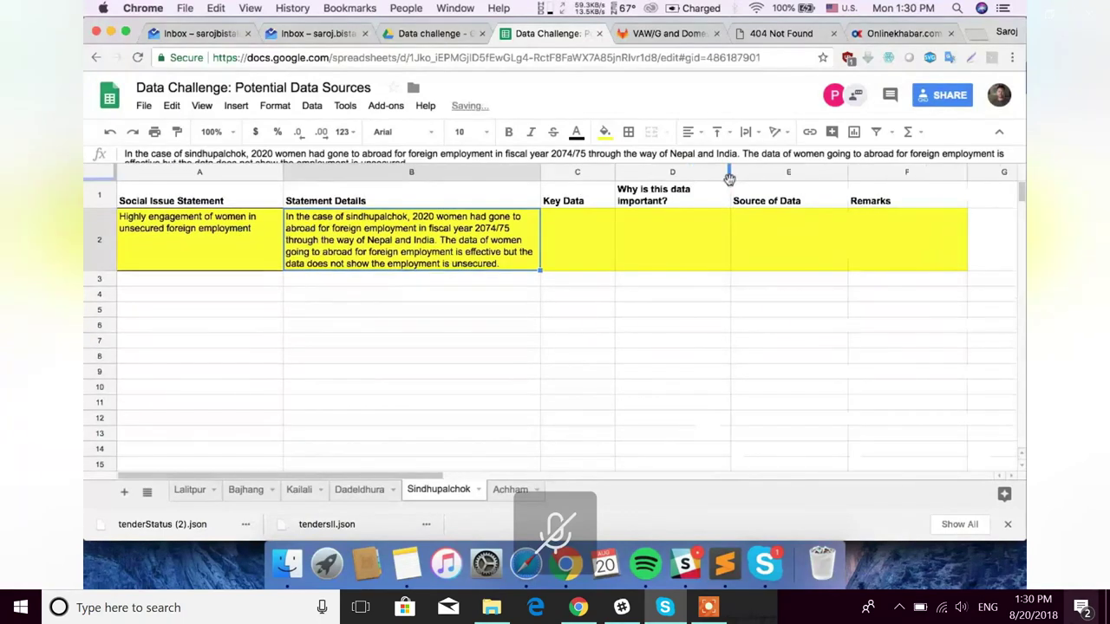
click(657, 251)
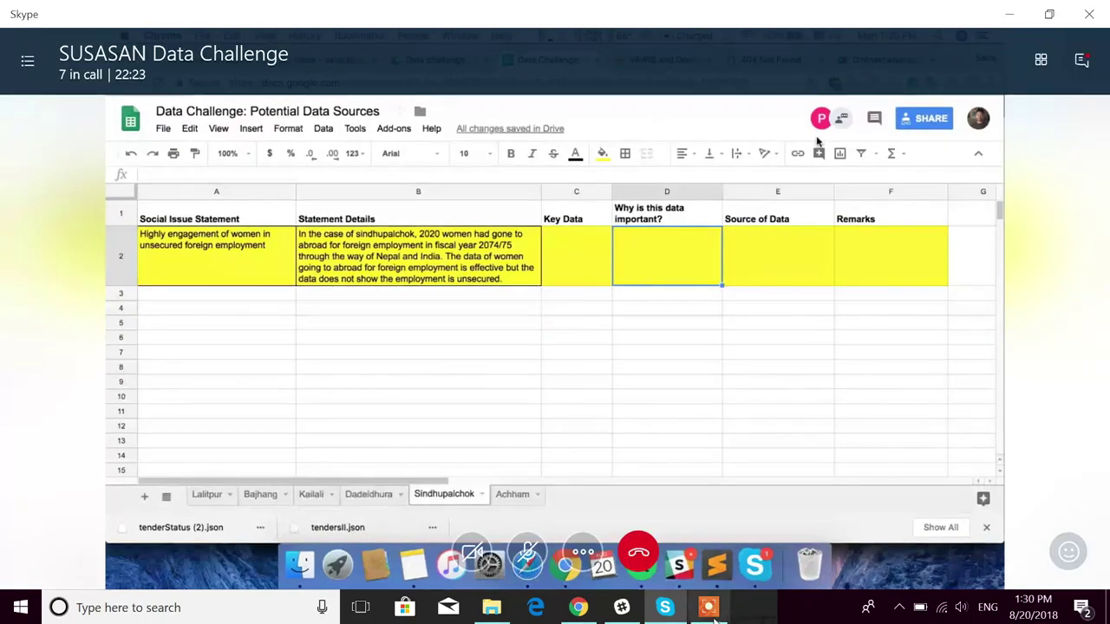
mouse_move(710, 612)
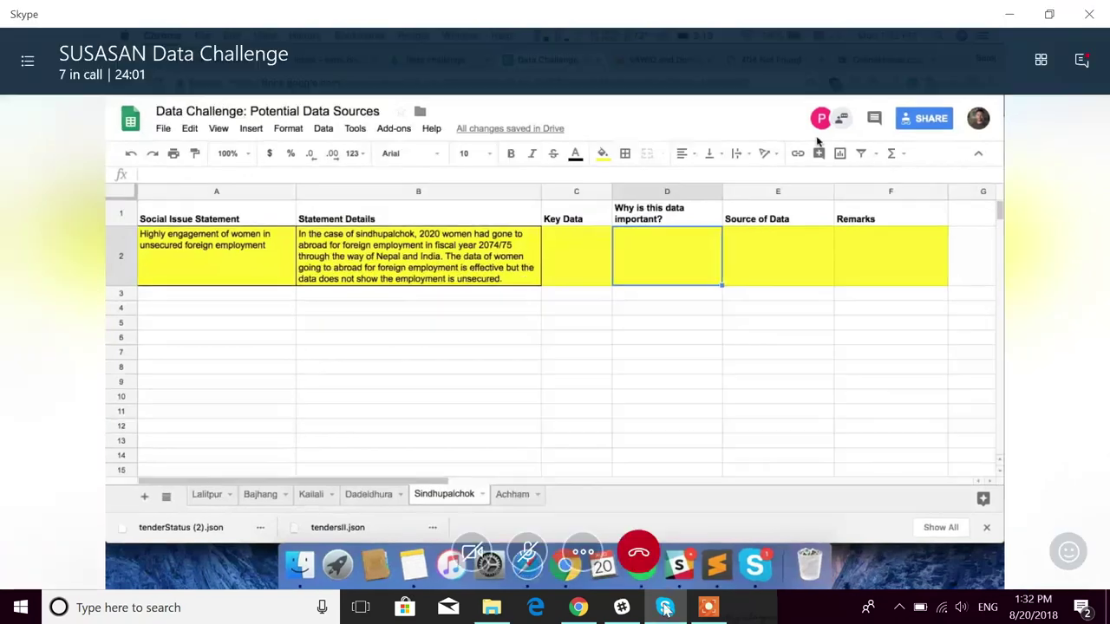
mouse_move(718, 616)
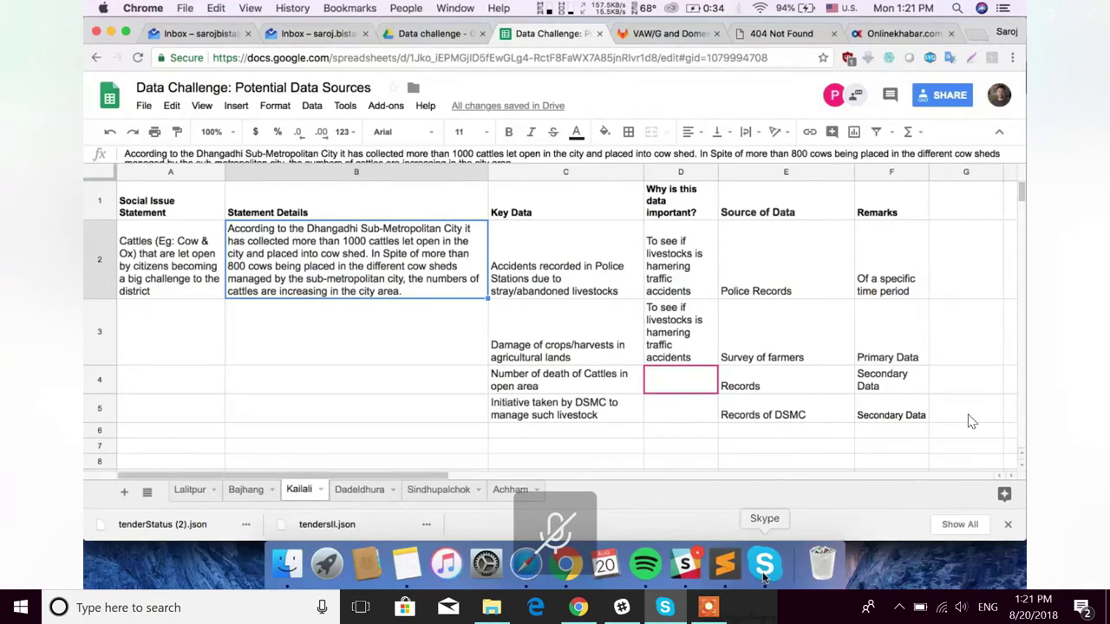
Widen the Social Issue Statement column on the Kailali sheet so its heading fits on one line
click(172, 293)
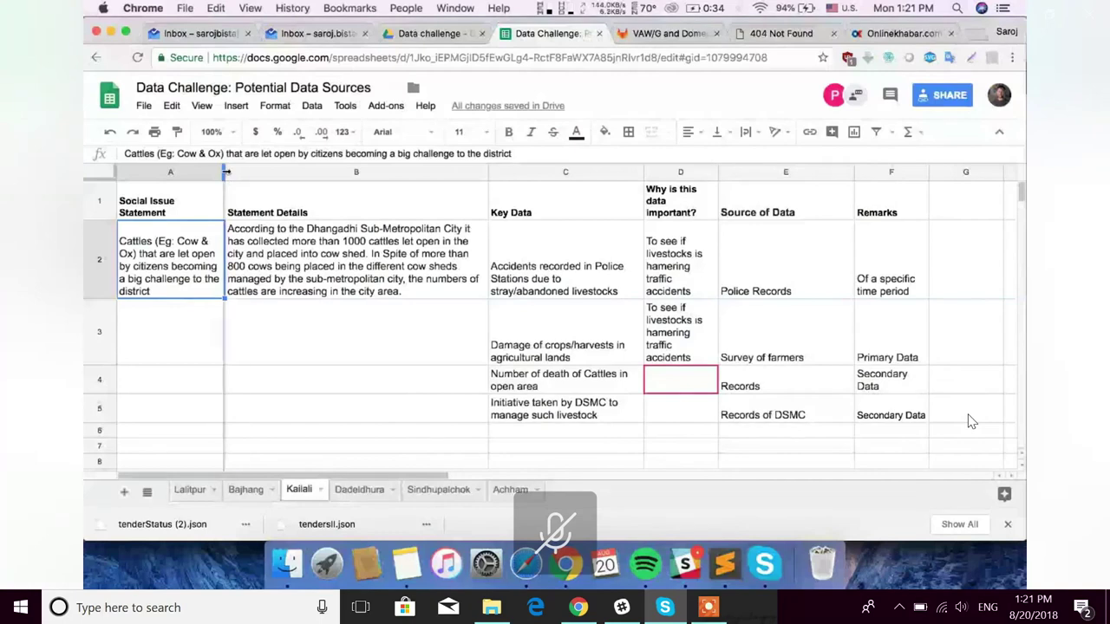
drag(226, 172, 241, 172)
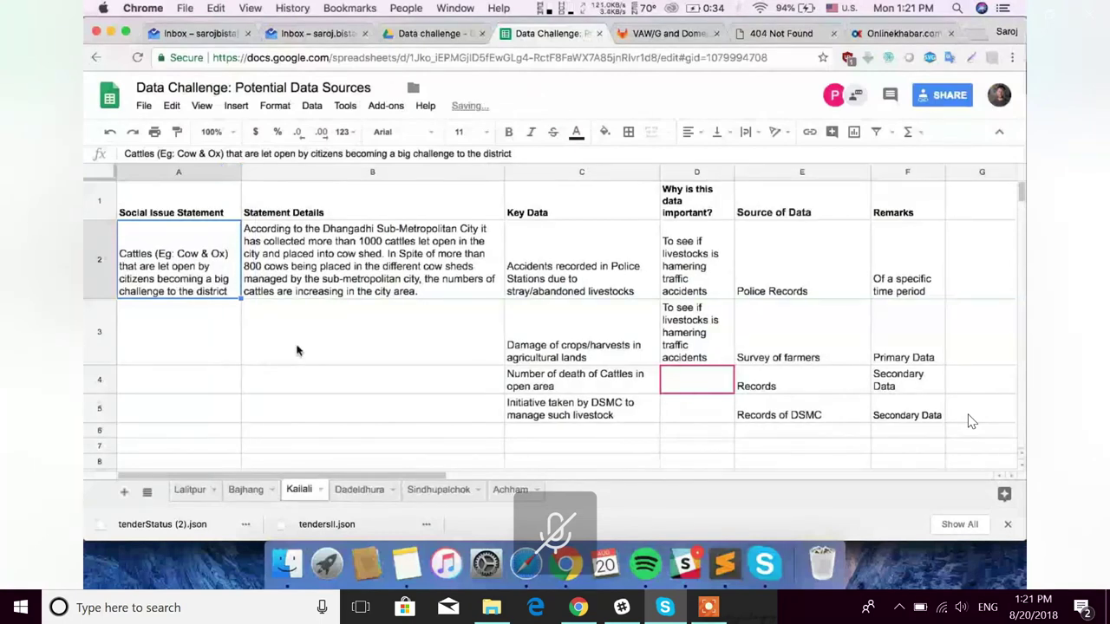